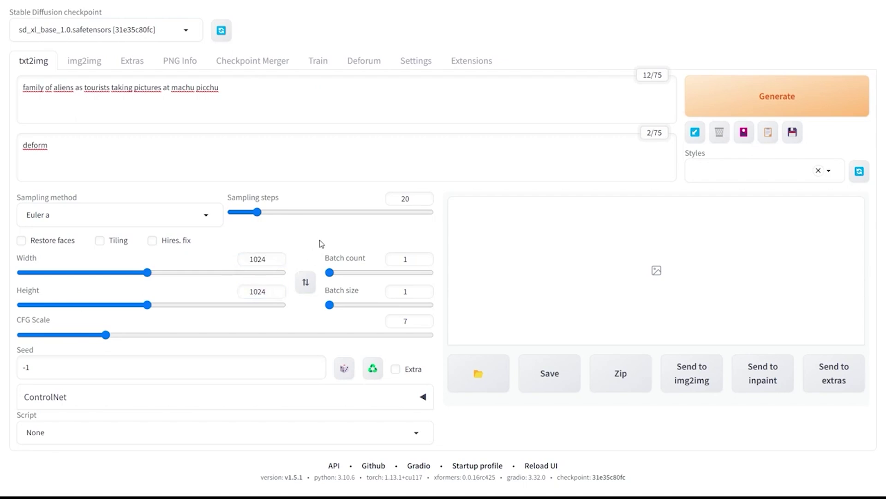
Step: Generate the image of alien tourists at Machu Picchu and replace the prompt with text starting "a portrait o"
{"action": "left_click", "coordinate": [817, 90]}
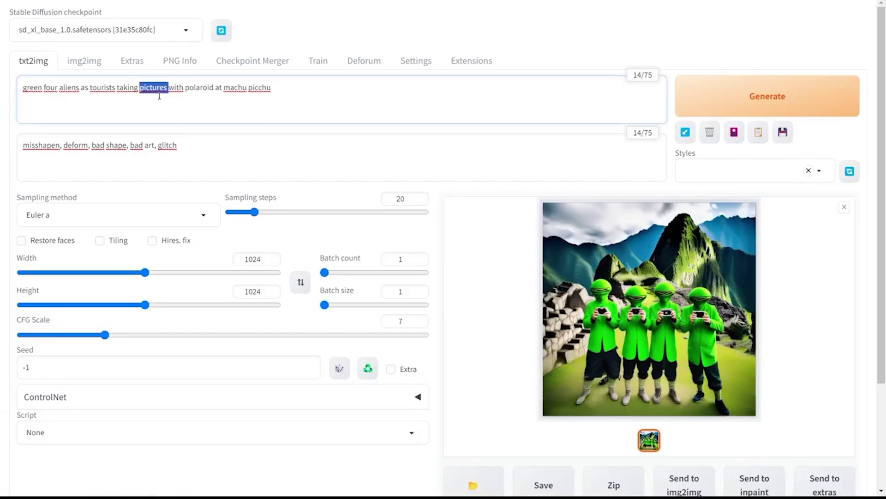
{"action": "key", "text": "ctrl+a"}
{"action": "type", "text": "a portrait o"}
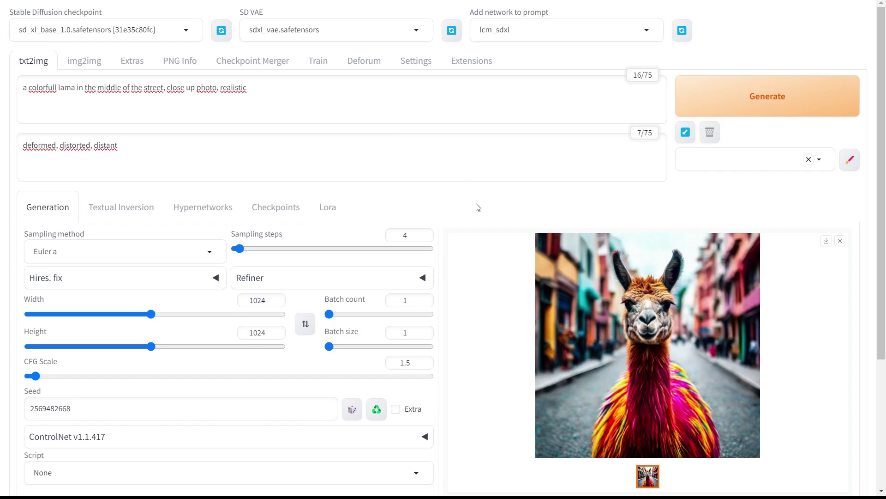
Step: View the generated colorful llama image at full size and close the viewer
{"action": "scroll", "coordinate": [480, 231], "scroll_direction": "down", "scroll_amount": 1}
{"action": "left_click", "coordinate": [690, 278]}
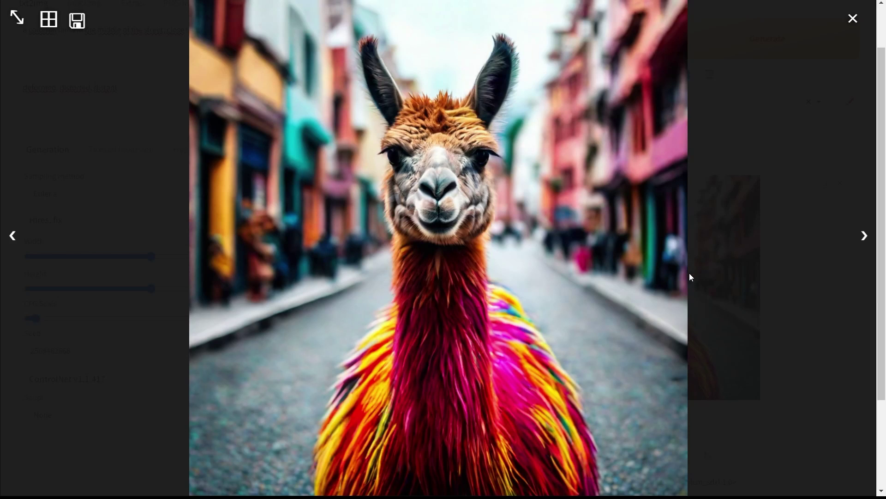
{"action": "left_click", "coordinate": [853, 19]}
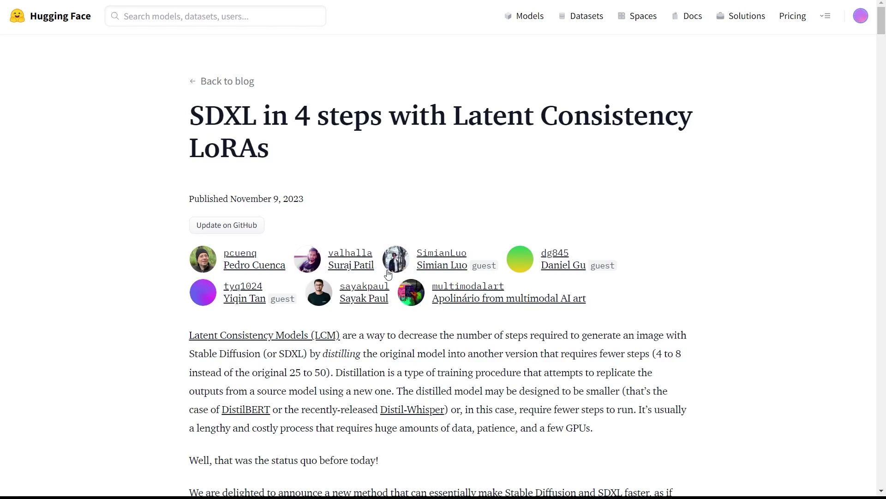
Step: Read the blog post on Latent Consistency LoRAs, including its contents list, step-count sample images and hardware benchmarks
{"action": "scroll", "coordinate": [745, 237], "scroll_direction": "down", "scroll_amount": 1}
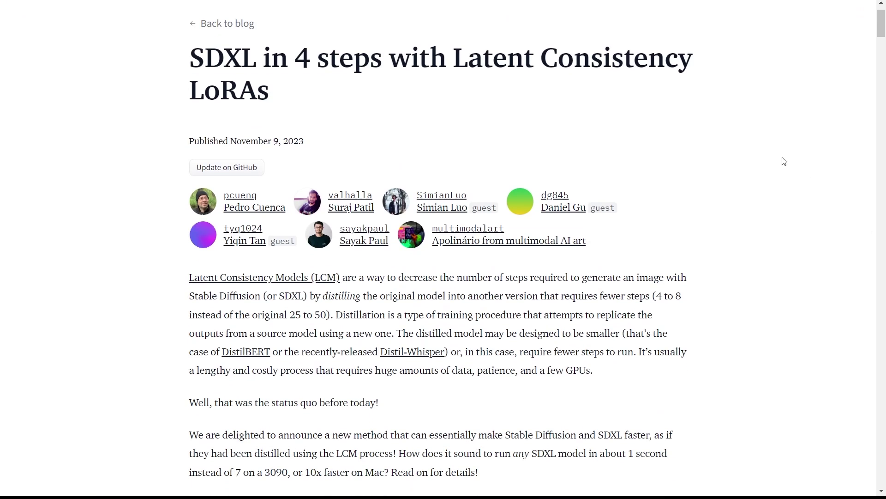
{"action": "scroll", "coordinate": [590, 214], "scroll_direction": "down", "scroll_amount": 5}
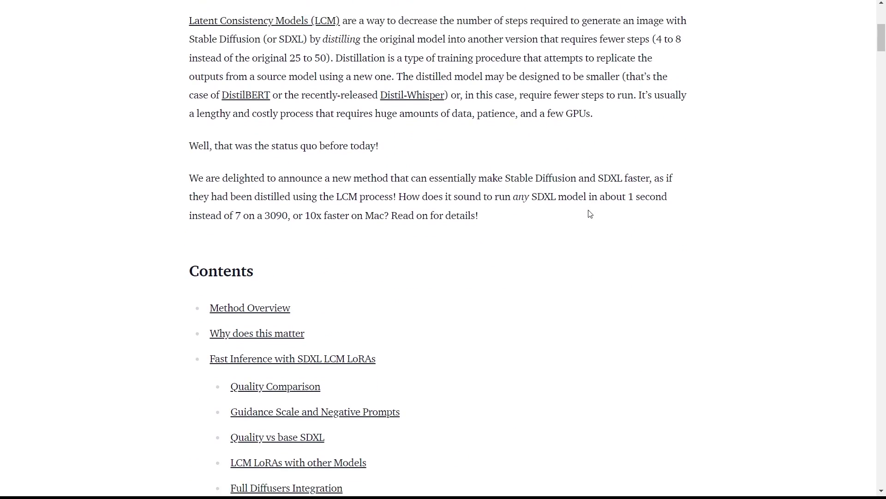
{"action": "scroll", "coordinate": [591, 217], "scroll_direction": "down", "scroll_amount": 10}
{"action": "scroll", "coordinate": [425, 211], "scroll_direction": "up", "scroll_amount": 5}
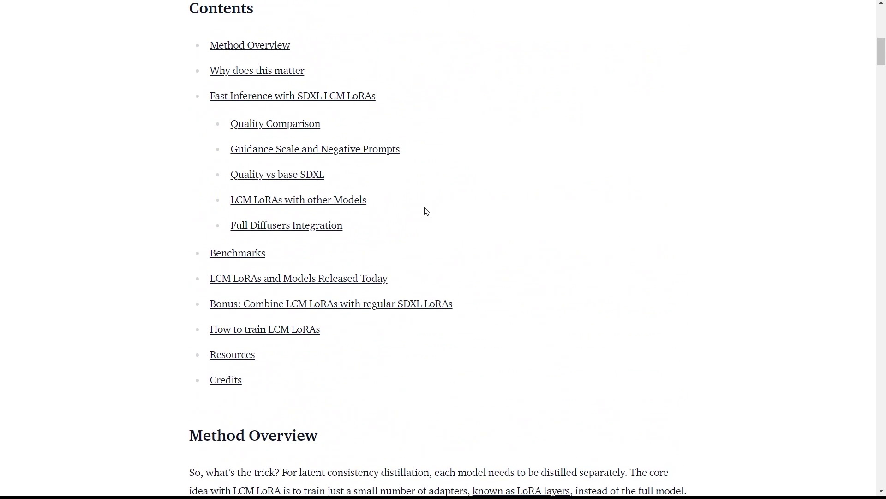
{"action": "left_click", "coordinate": [245, 179]}
{"action": "scroll", "coordinate": [700, 234], "scroll_direction": "down", "scroll_amount": 6}
{"action": "left_click_drag", "start_coordinate": [881, 237], "coordinate": [712, 240]}
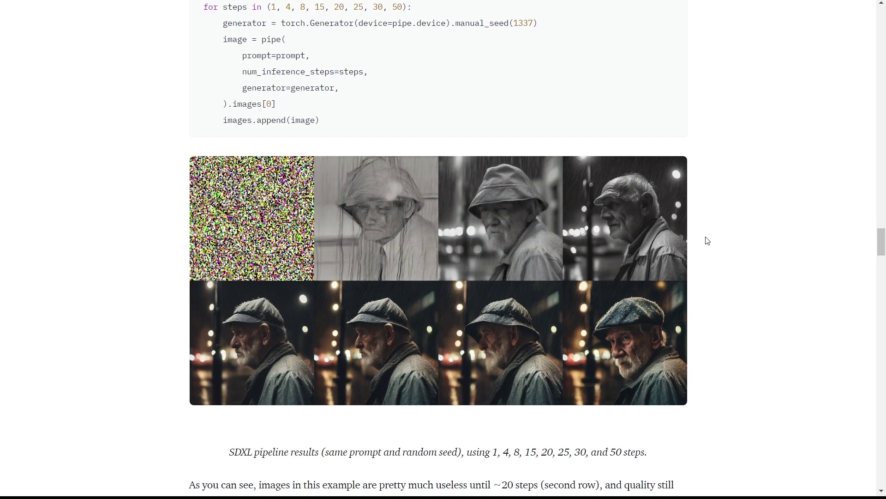
{"action": "scroll", "coordinate": [707, 240], "scroll_direction": "down", "scroll_amount": 5}
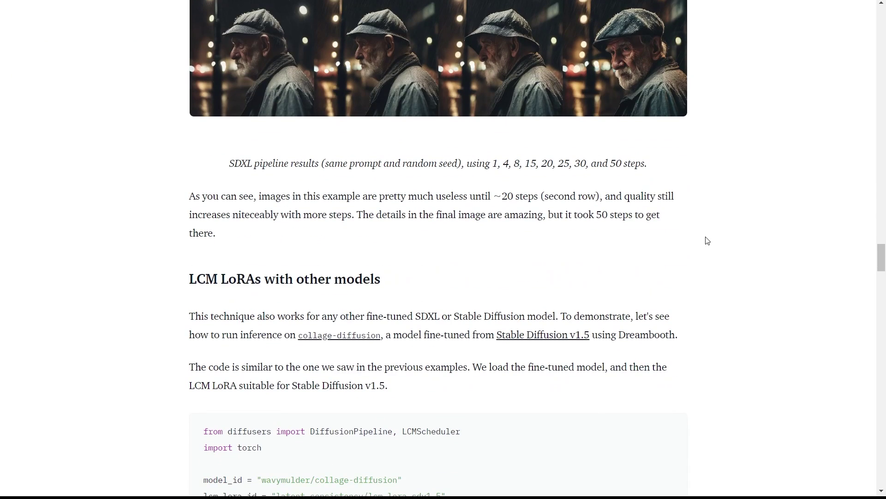
{"action": "scroll", "coordinate": [706, 240], "scroll_direction": "down", "scroll_amount": 20}
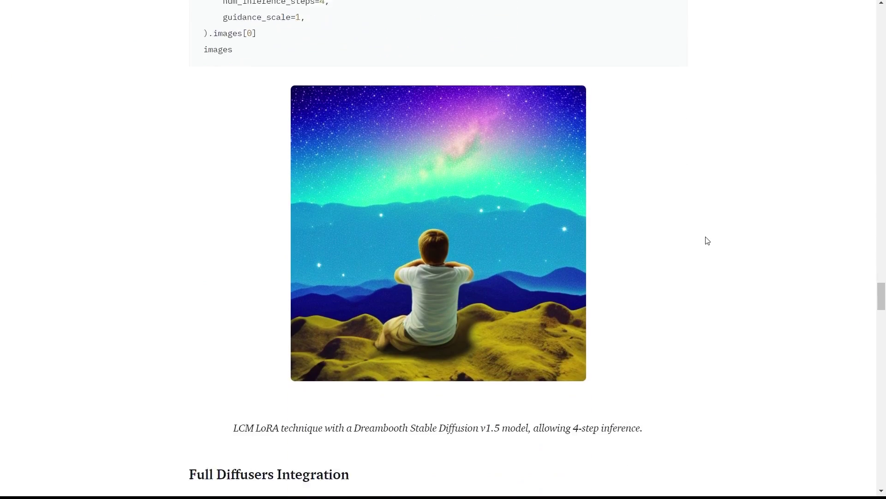
{"action": "scroll", "coordinate": [707, 240], "scroll_direction": "down", "scroll_amount": 5}
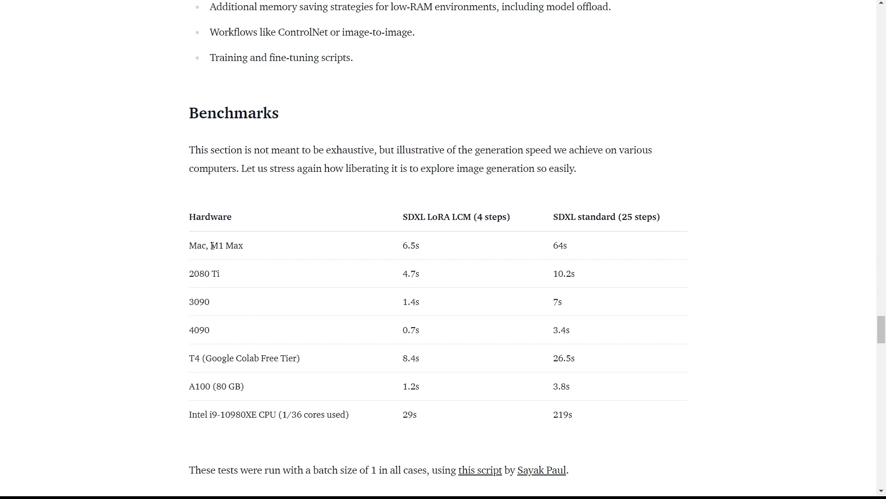
{"action": "scroll", "coordinate": [213, 246], "scroll_direction": "down", "scroll_amount": 3}
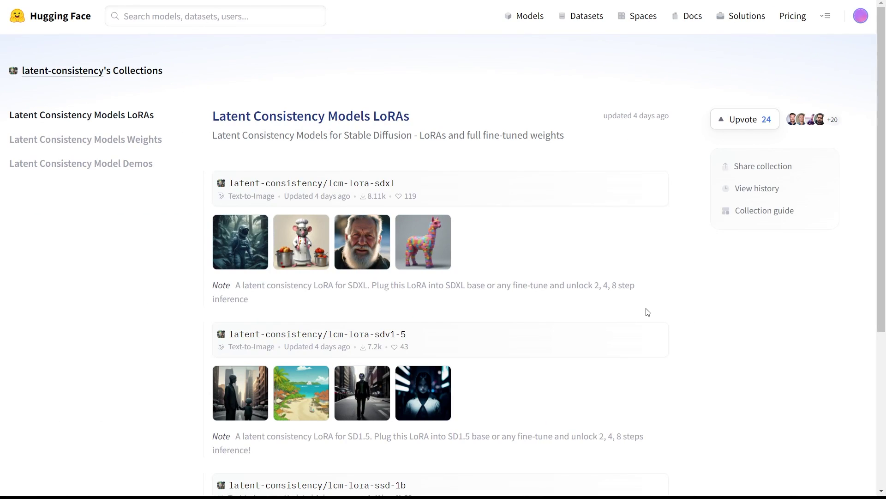
Step: Download pytorch_lora_weights.safetensors from the lcm-lora-sdxl repository in the Latent Consistency Models LoRAs collection
{"action": "scroll", "coordinate": [646, 312], "scroll_direction": "down", "scroll_amount": 1}
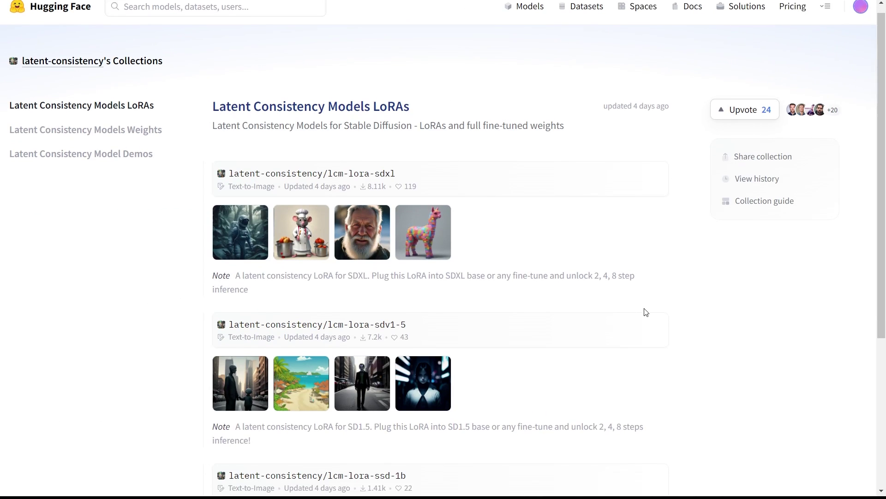
{"action": "scroll", "coordinate": [645, 311], "scroll_direction": "down", "scroll_amount": 2}
{"action": "scroll", "coordinate": [643, 311], "scroll_direction": "up", "scroll_amount": 2}
{"action": "scroll", "coordinate": [566, 309], "scroll_direction": "down", "scroll_amount": 5}
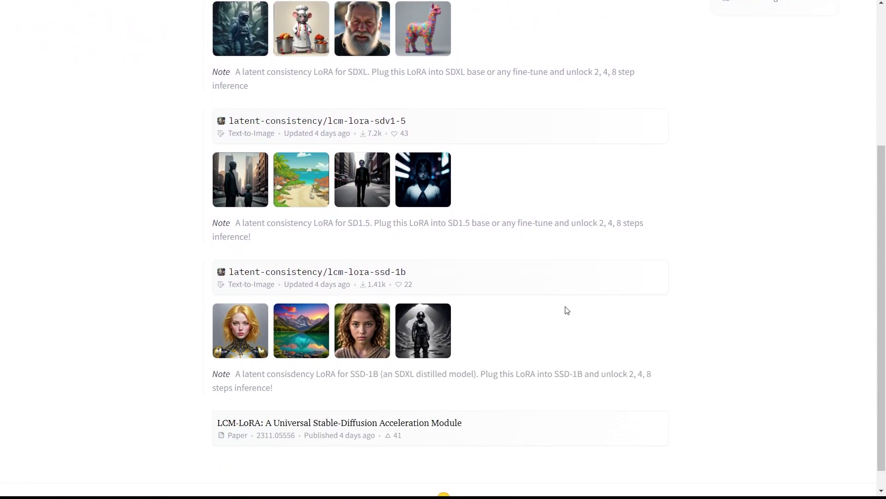
{"action": "scroll", "coordinate": [566, 309], "scroll_direction": "down", "scroll_amount": 1}
{"action": "scroll", "coordinate": [563, 291], "scroll_direction": "up", "scroll_amount": 4}
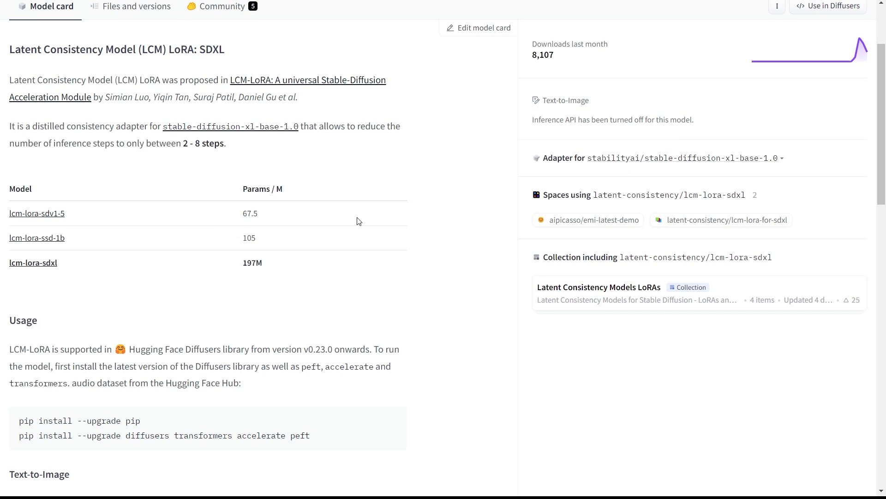
{"action": "scroll", "coordinate": [359, 221], "scroll_direction": "up", "scroll_amount": 3}
{"action": "left_click", "coordinate": [138, 124]}
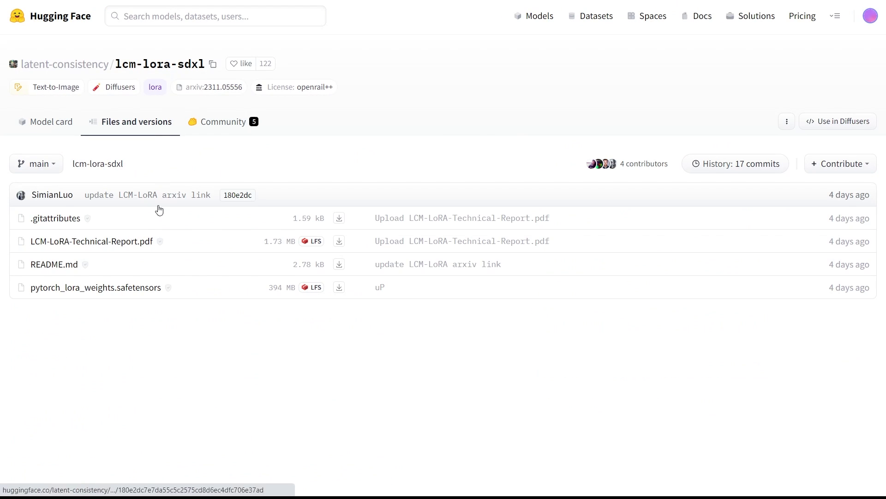
{"action": "left_click", "coordinate": [340, 288]}
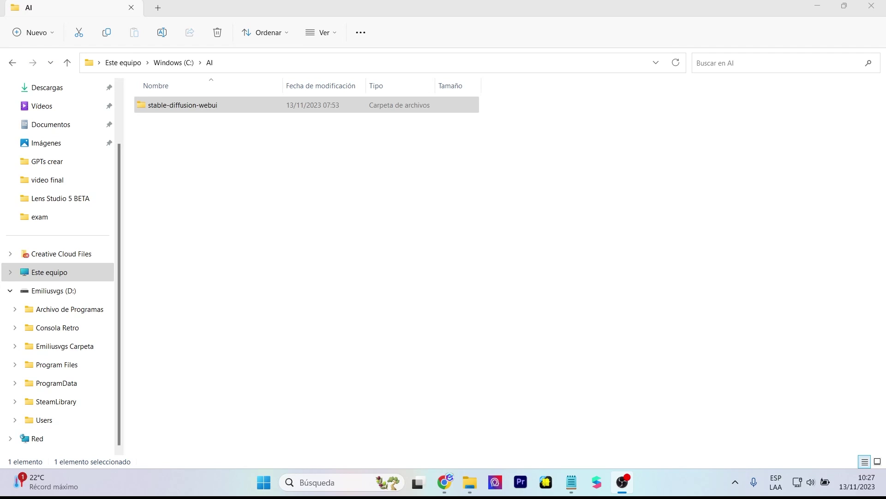
Step: Paste the downloaded LoRA weights file into the stable-diffusion-webui models\Lora folder in File Explorer
{"action": "double_click", "coordinate": [226, 105]}
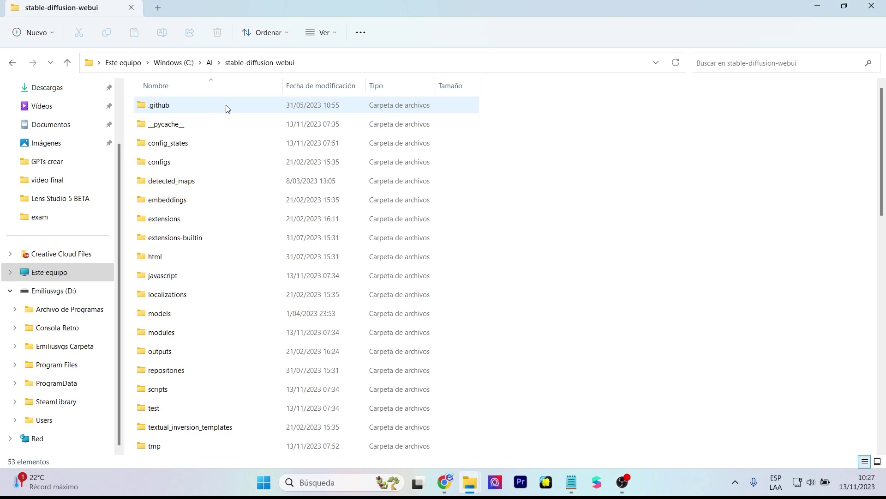
{"action": "double_click", "coordinate": [172, 313]}
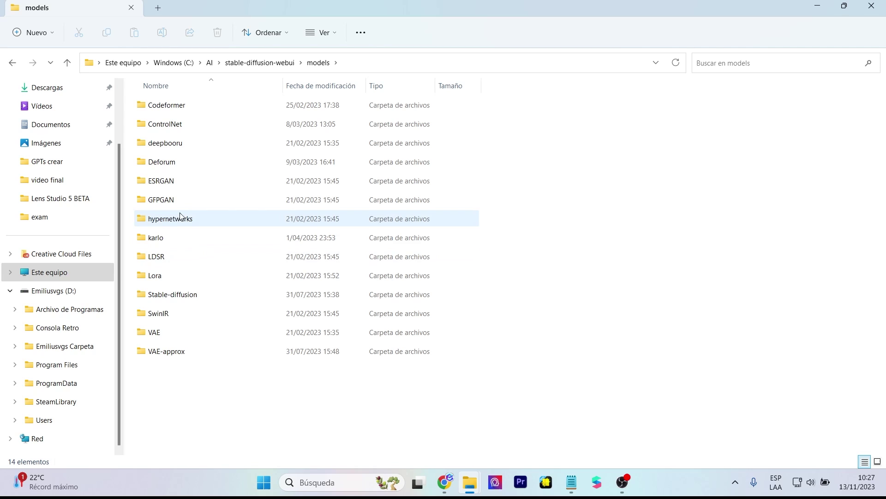
{"action": "double_click", "coordinate": [165, 274]}
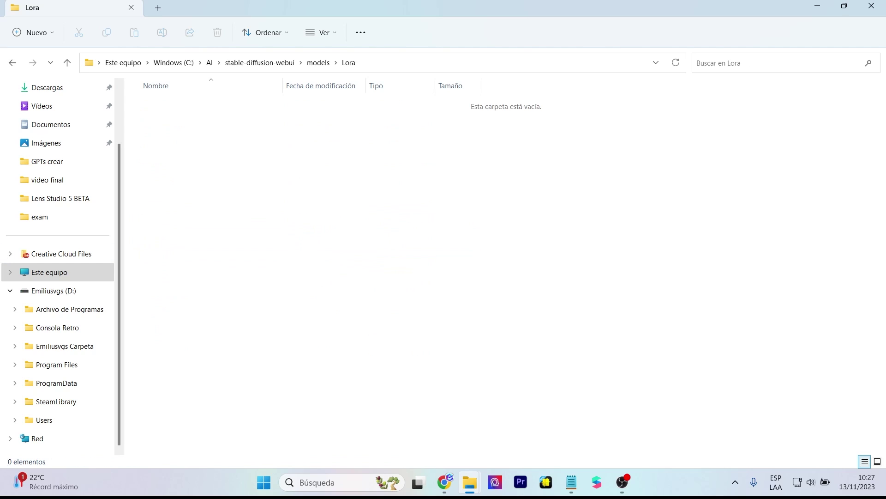
{"action": "left_click", "coordinate": [472, 216]}
{"action": "key", "text": "ctrl+v"}
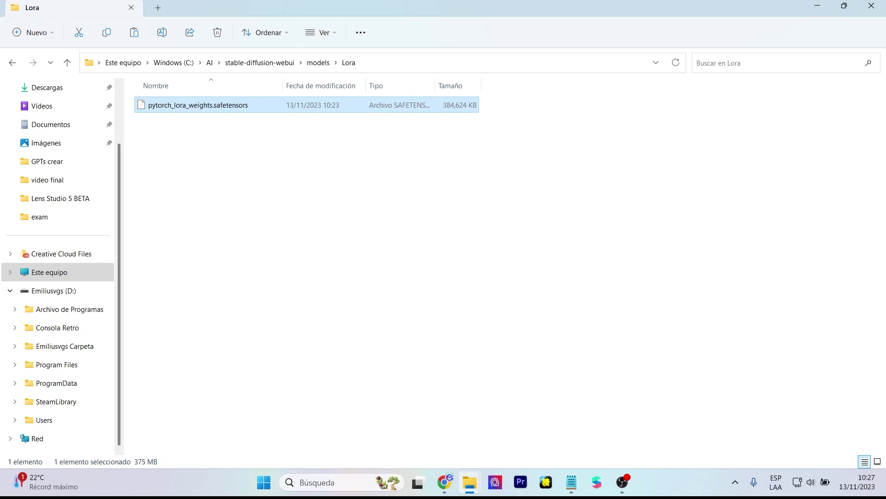
Step: Rename the pasted weights file as lcm_sdxl, keeping the .safetensors extension
{"action": "left_click", "coordinate": [168, 109]}
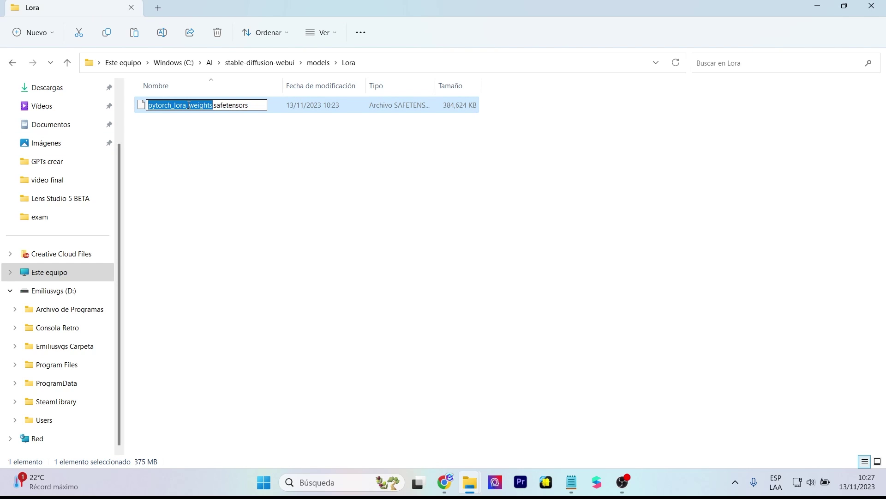
{"action": "type", "text": "lo"}
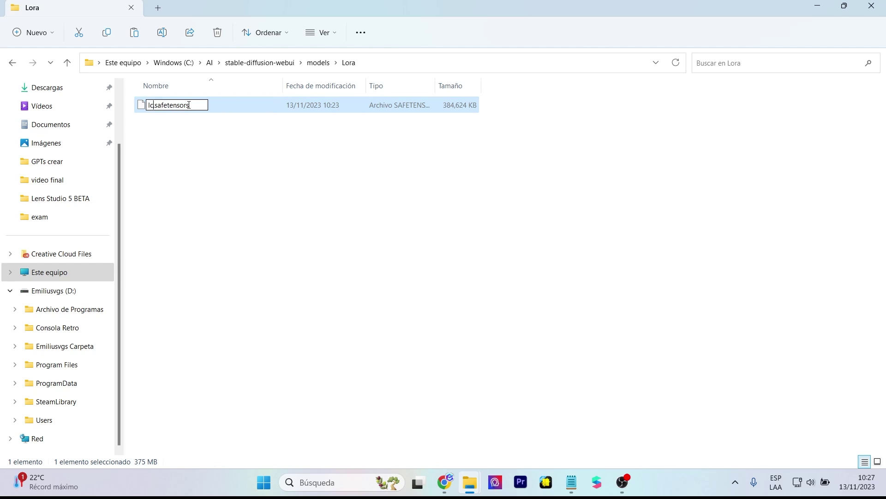
{"action": "type", "text": "m_"}
{"action": "type", "text": "sdxl"}
{"action": "key", "text": "Return"}
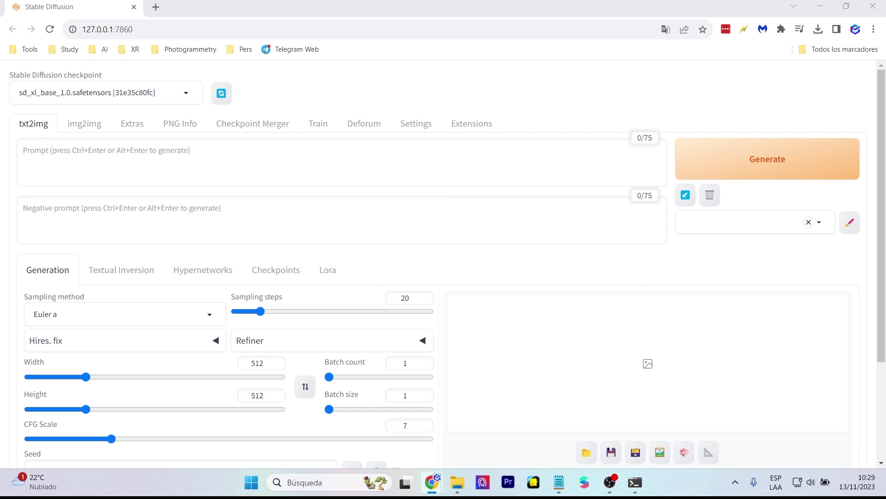
Step: Add sd_vae and sd_lora to the Quicksettings list in the Stable Diffusion web UI's user interface settings
{"action": "left_click", "coordinate": [421, 127]}
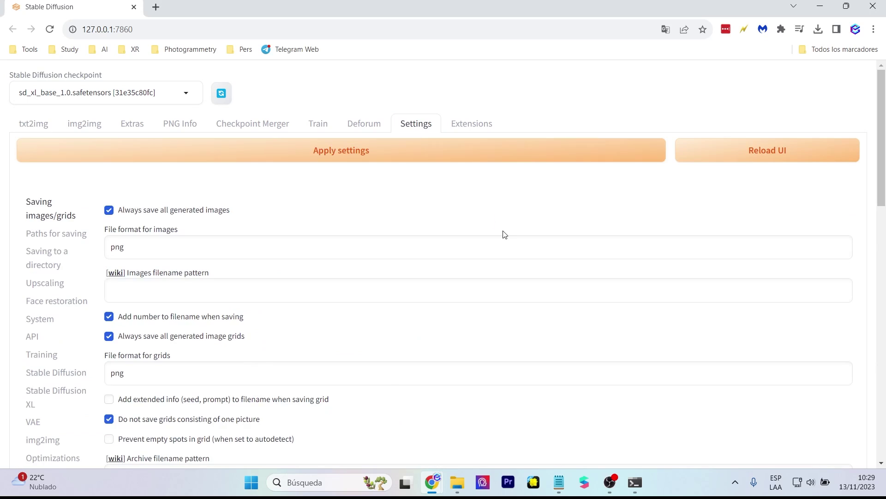
{"action": "scroll", "coordinate": [505, 234], "scroll_direction": "down", "scroll_amount": 2}
{"action": "scroll", "coordinate": [505, 234], "scroll_direction": "down", "scroll_amount": 1}
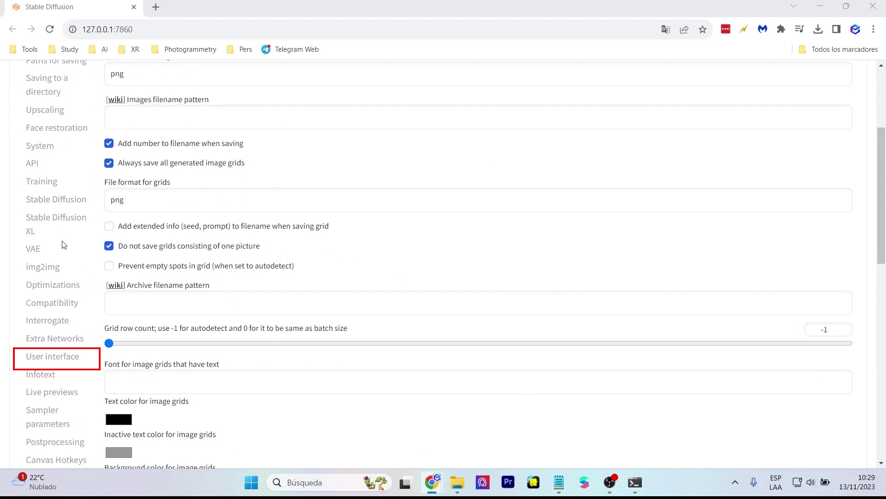
{"action": "left_click", "coordinate": [55, 360]}
{"action": "scroll", "coordinate": [416, 322], "scroll_direction": "down", "scroll_amount": 5}
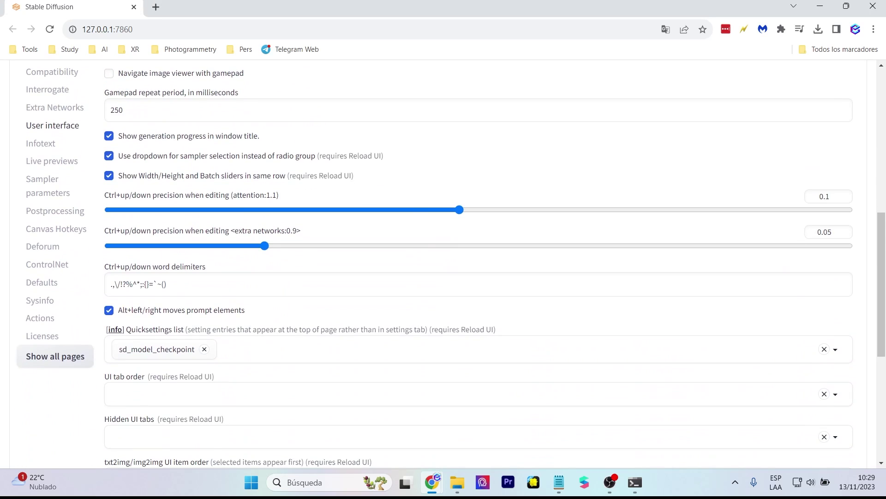
{"action": "left_click", "coordinate": [250, 349]}
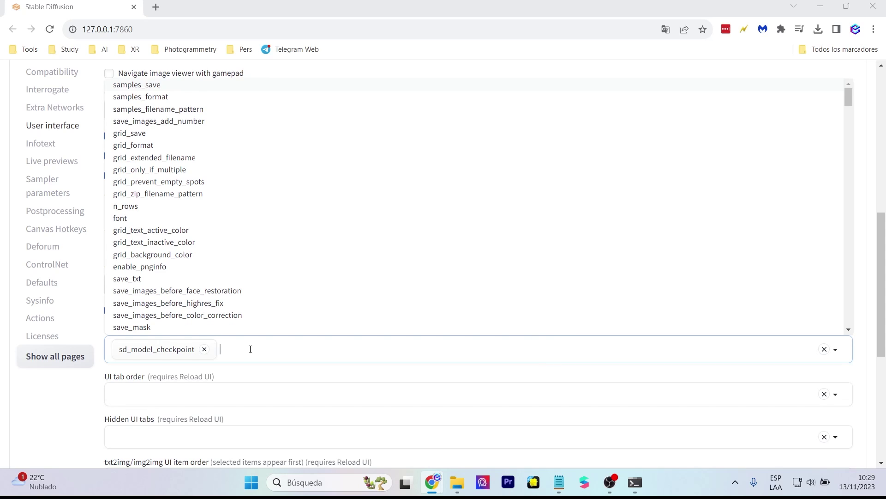
{"action": "scroll", "coordinate": [228, 225], "scroll_direction": "down", "scroll_amount": 7}
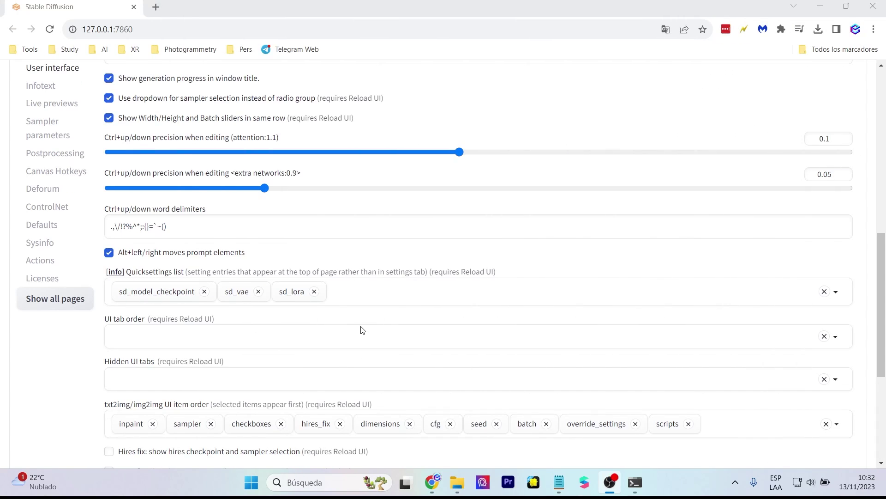
Step: Apply the changed settings and reload the web UI
{"action": "scroll", "coordinate": [362, 330], "scroll_direction": "up", "scroll_amount": 15}
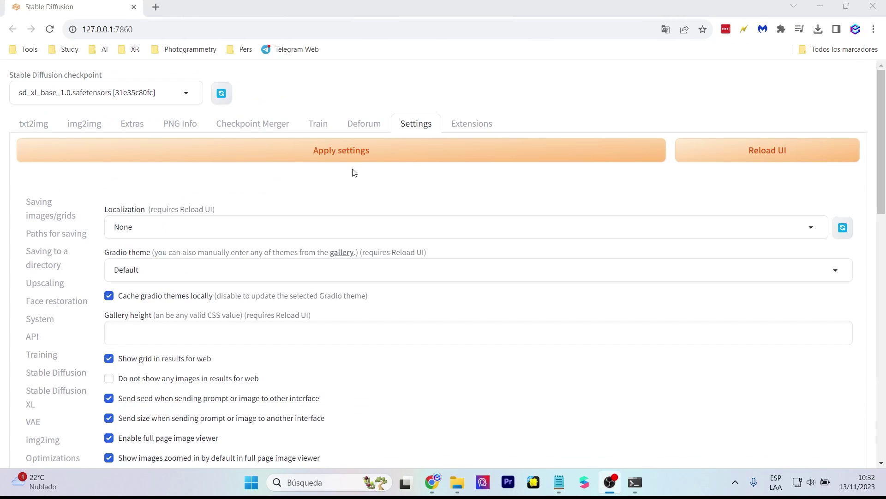
{"action": "left_click", "coordinate": [356, 154]}
{"action": "left_click", "coordinate": [704, 160]}
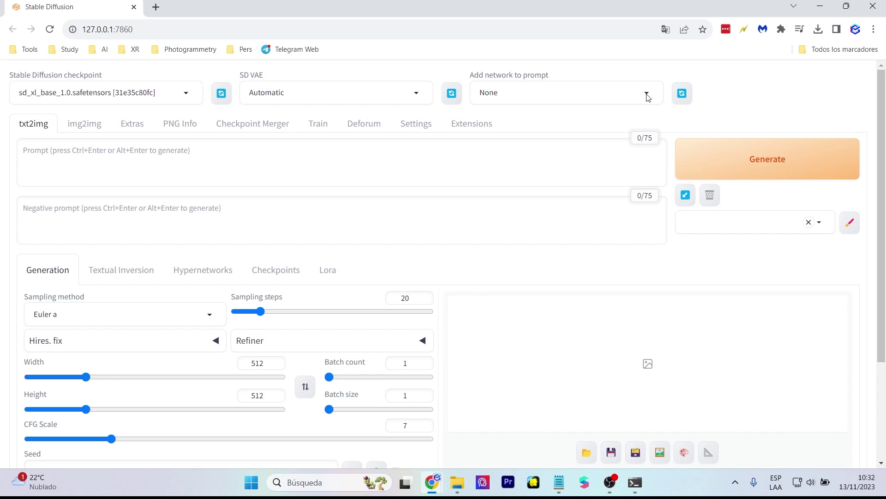
Step: Show the browser in full screen and choose lcm_sdxl as the network added to the prompt
{"action": "key", "text": "F11"}
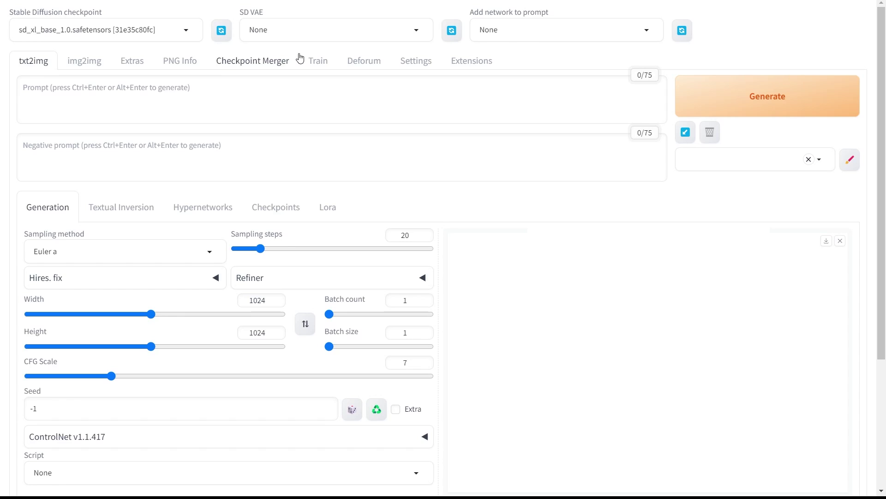
{"action": "left_click", "coordinate": [587, 26]}
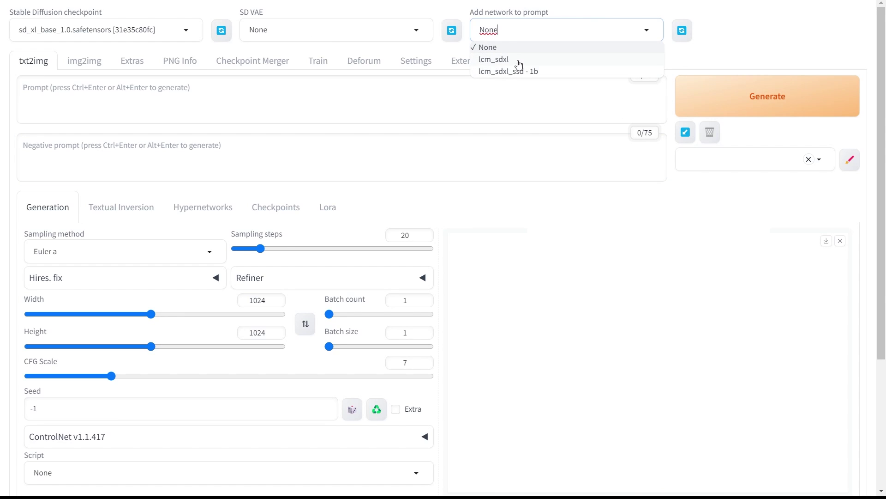
{"action": "left_click", "coordinate": [518, 62]}
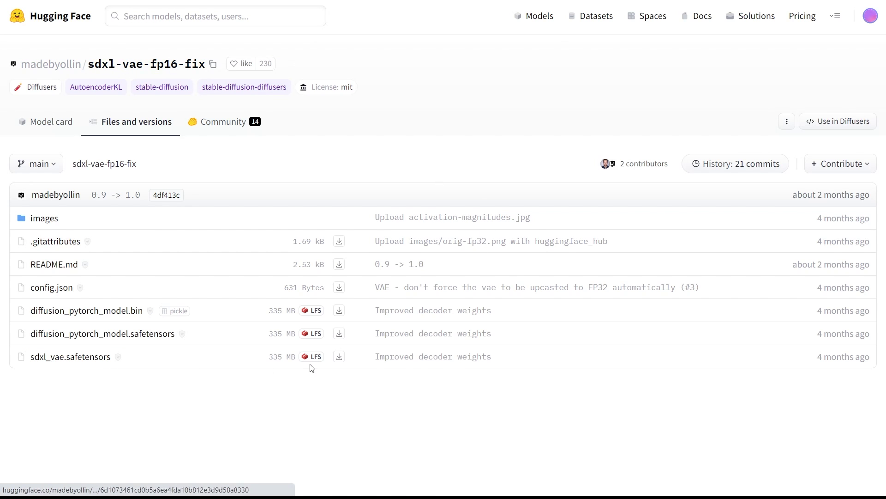
Step: Download sdxl_vae.safetensors from the sdxl-vae-fp16-fix repository and place it in the stable-diffusion-webui models/VAE folder
{"action": "left_click", "coordinate": [76, 364]}
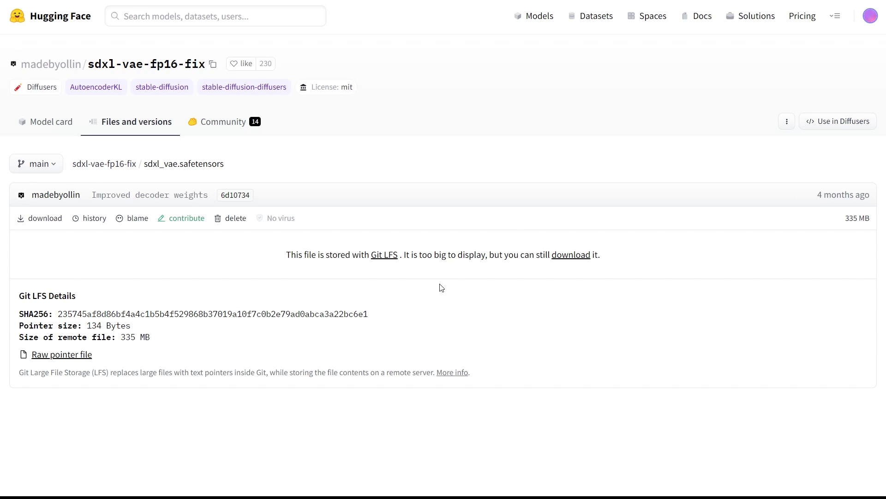
{"action": "left_click", "coordinate": [578, 255]}
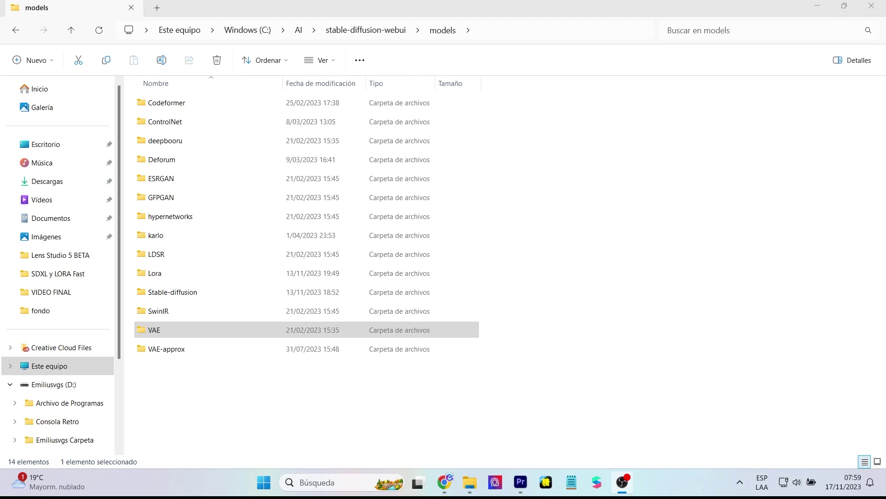
{"action": "double_click", "coordinate": [177, 332]}
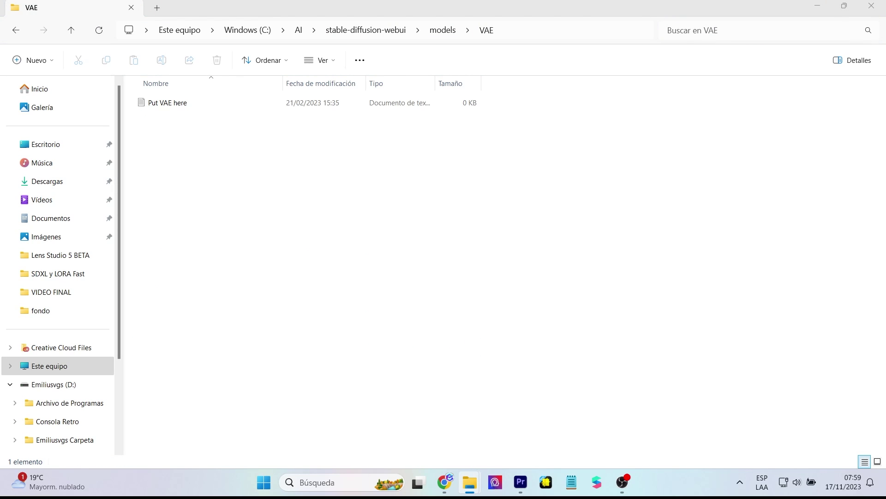
{"action": "left_click_drag", "start_coordinate": [3, 250], "coordinate": [311, 229]}
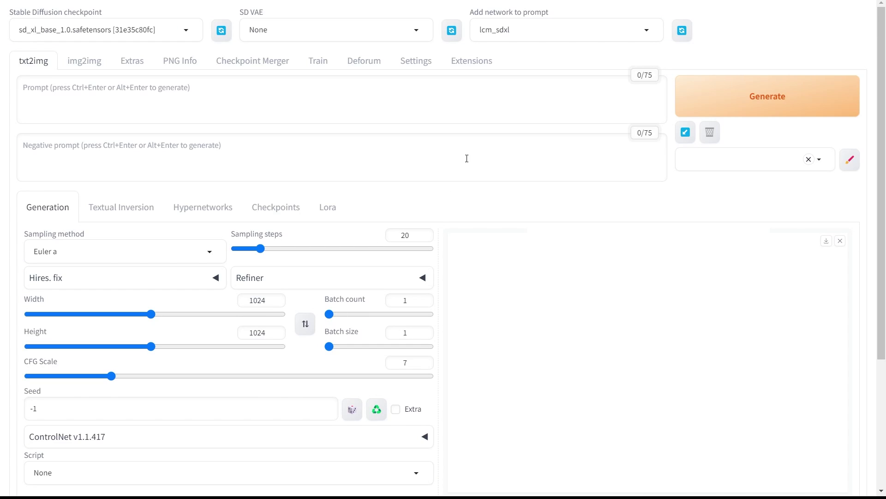
Step: Choose sdxl_vae.safetensors as the SD VAE in the Stable Diffusion web UI
{"action": "left_click", "coordinate": [417, 38]}
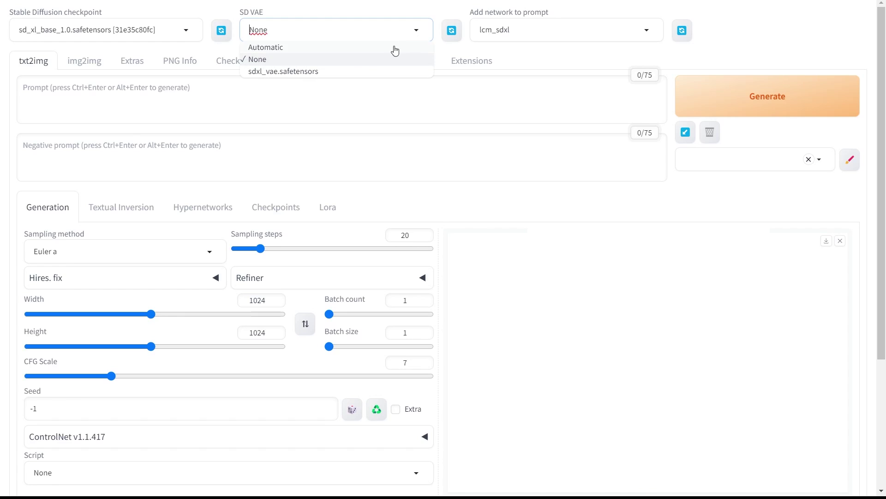
{"action": "left_click", "coordinate": [291, 72]}
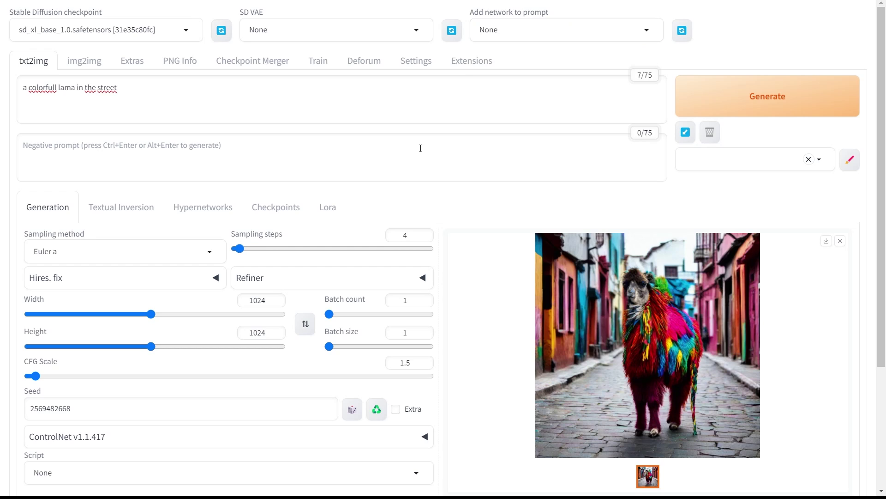
Step: Generate the colorful llama image without a VAE or added network, and check the result and its generation time
{"action": "left_click", "coordinate": [759, 97]}
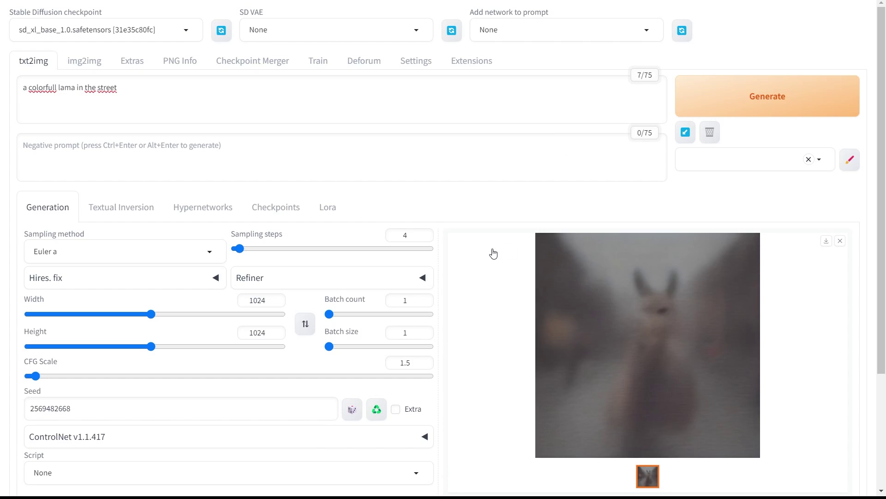
{"action": "scroll", "coordinate": [517, 252], "scroll_direction": "down", "scroll_amount": 1}
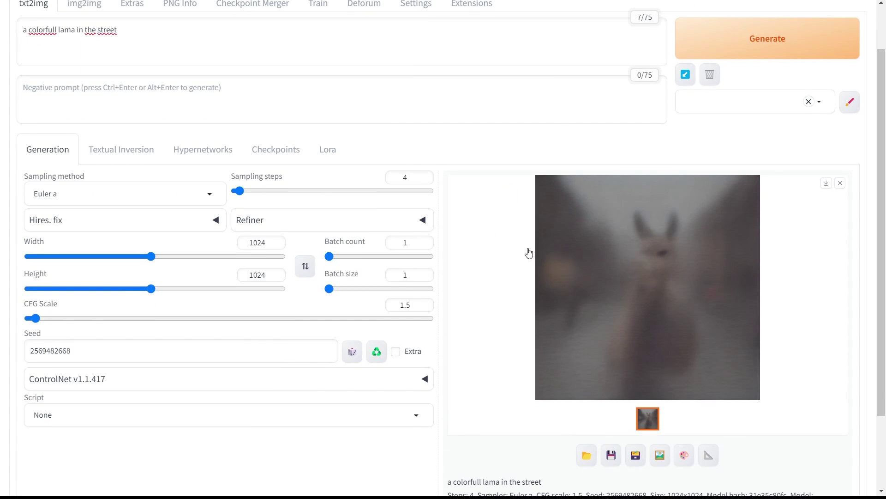
{"action": "scroll", "coordinate": [521, 252], "scroll_direction": "down", "scroll_amount": 2}
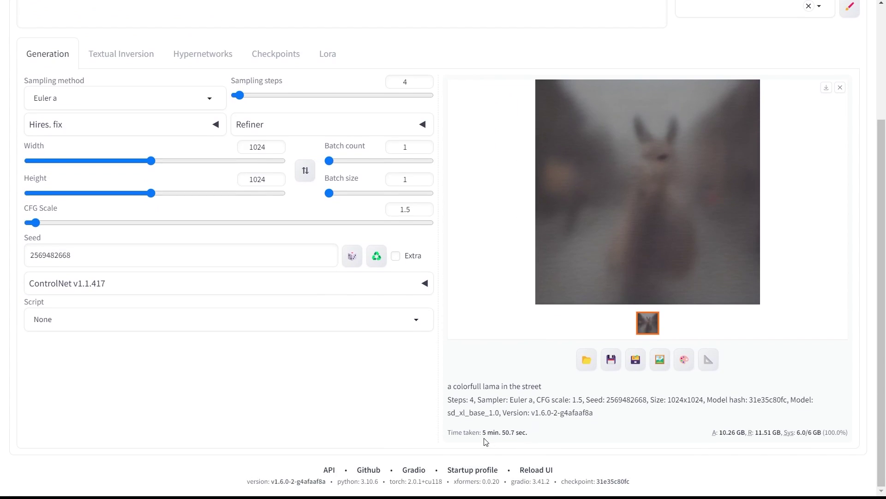
{"action": "scroll", "coordinate": [679, 326], "scroll_direction": "up", "scroll_amount": 3}
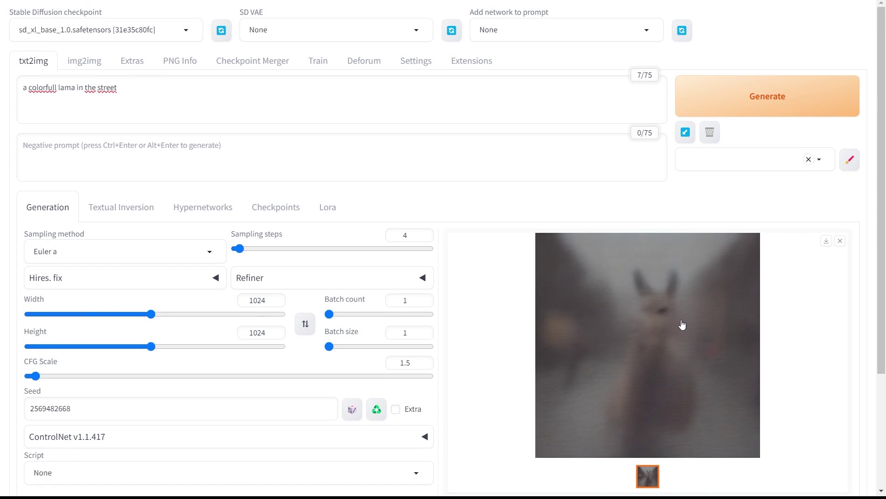
{"action": "scroll", "coordinate": [666, 327], "scroll_direction": "down", "scroll_amount": 2}
{"action": "scroll", "coordinate": [665, 326], "scroll_direction": "up", "scroll_amount": 3}
Step: Set the sampling steps to 20 and the CFG scale to 7, and generate the image again
{"action": "left_click_drag", "start_coordinate": [254, 252], "coordinate": [263, 254]}
{"action": "left_click_drag", "start_coordinate": [35, 376], "coordinate": [112, 381]}
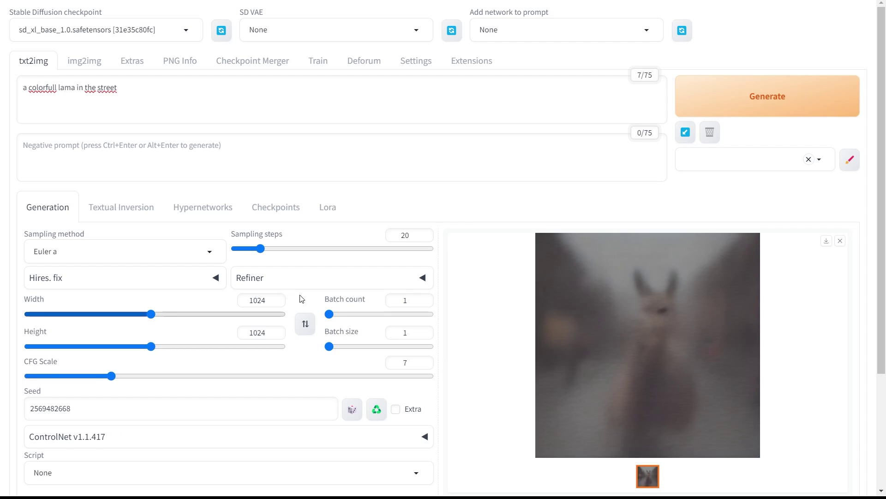
{"action": "left_click", "coordinate": [758, 98]}
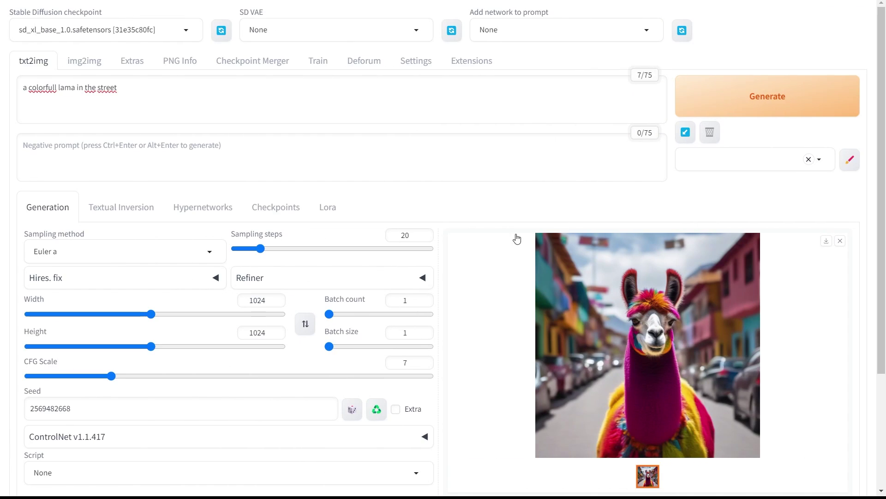
Step: Examine the generated llama image at enlarged size and check the time taken to generate it
{"action": "scroll", "coordinate": [497, 238], "scroll_direction": "down", "scroll_amount": 1}
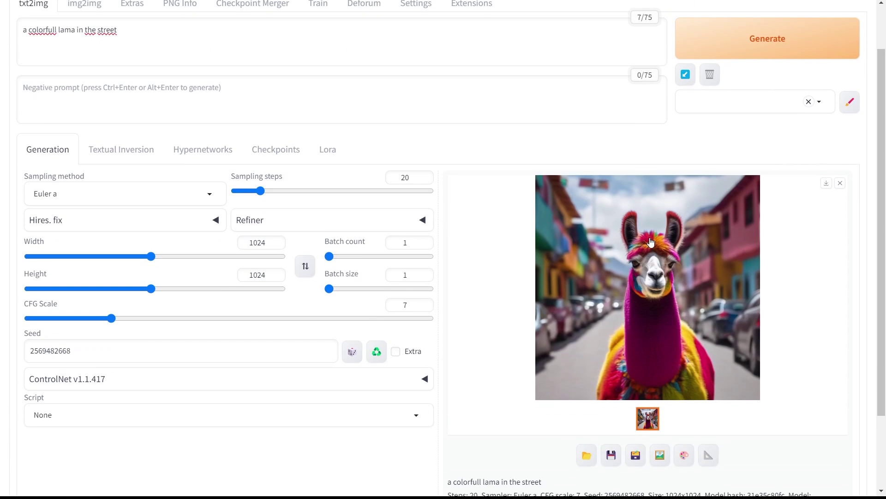
{"action": "left_click", "coordinate": [613, 288]}
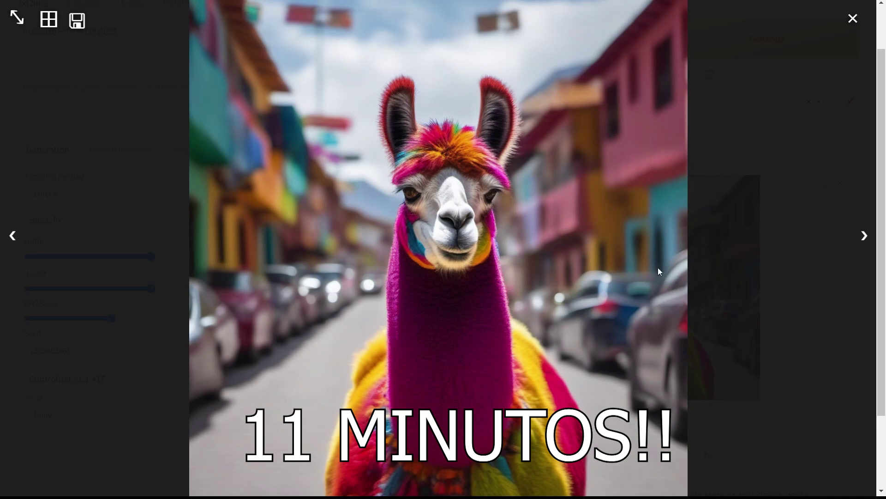
{"action": "left_click", "coordinate": [854, 19]}
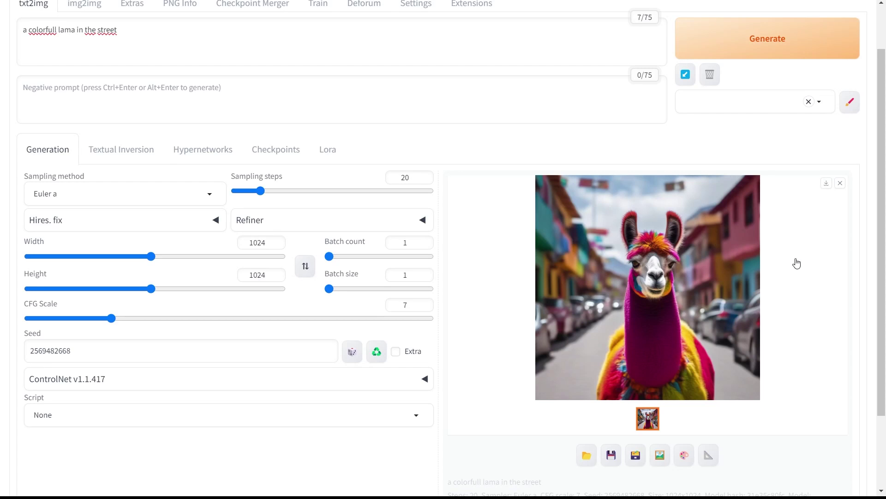
{"action": "scroll", "coordinate": [796, 263], "scroll_direction": "down", "scroll_amount": 2}
{"action": "left_click_drag", "start_coordinate": [529, 434], "coordinate": [485, 433]}
{"action": "scroll", "coordinate": [504, 402], "scroll_direction": "up", "scroll_amount": 3}
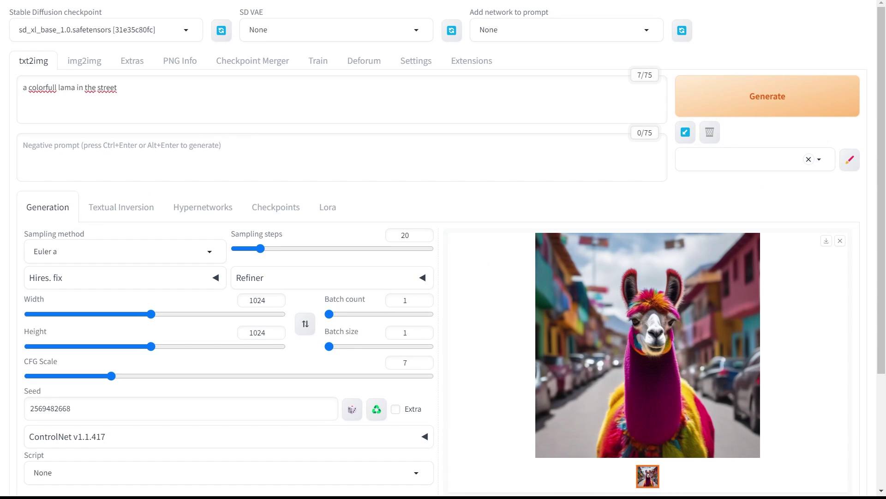
Step: Change the prompt's ending to "in the middle of the street, close up photo, realistic" and enter "deformed, distorted, distant" as the negative prompt
{"action": "left_click_drag", "start_coordinate": [76, 88], "coordinate": [132, 87]}
{"action": "key", "text": "BackSpace"}
{"action": "left_click", "coordinate": [113, 99]}
{"action": "type", "text": "in the middle of the street, close up photo, realistic"}
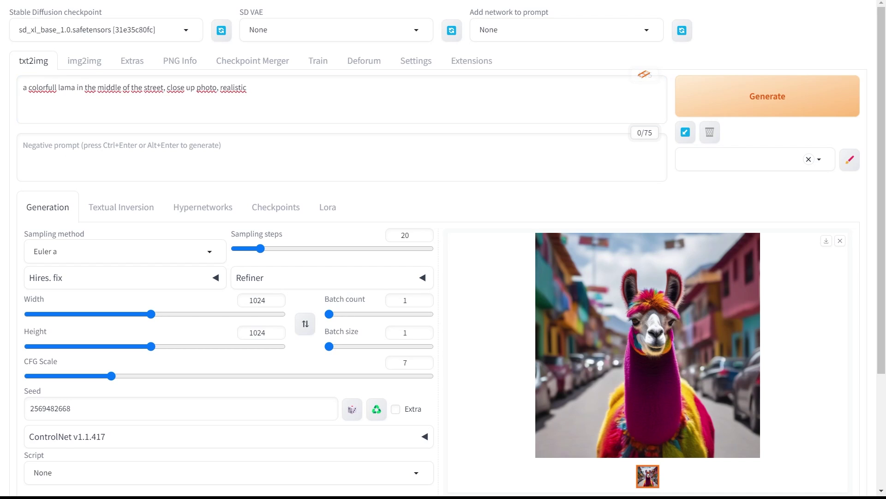
{"action": "left_click", "coordinate": [161, 150]}
{"action": "type", "text": "deformed, distorted, distant"}
Step: Choose sdxl_vae.safetensors as the SD VAE and lcm_sdxl as the network added to the prompt
{"action": "left_click", "coordinate": [339, 37]}
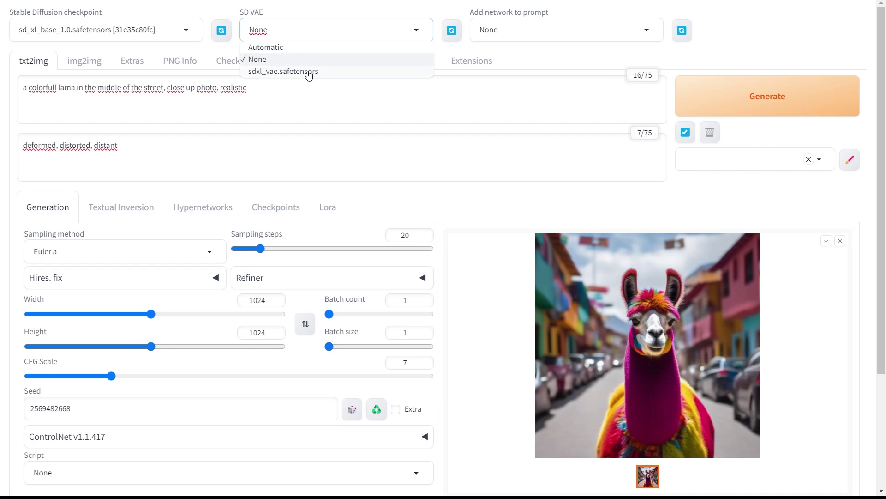
{"action": "left_click", "coordinate": [309, 73]}
{"action": "left_click", "coordinate": [556, 22]}
{"action": "left_click", "coordinate": [513, 59]}
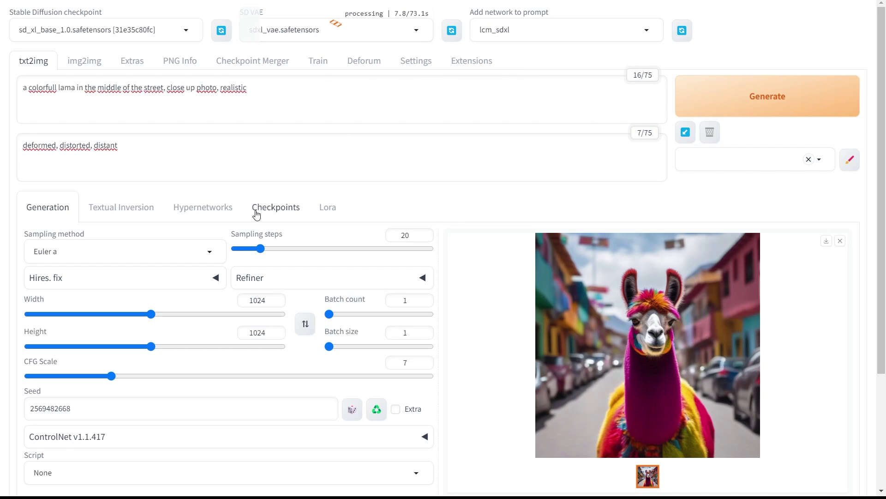
Step: Set the sampling steps to 4 and the CFG scale to 1.5, and generate the image
{"action": "left_click_drag", "start_coordinate": [261, 249], "coordinate": [236, 251]}
{"action": "left_click_drag", "start_coordinate": [111, 376], "coordinate": [34, 375]}
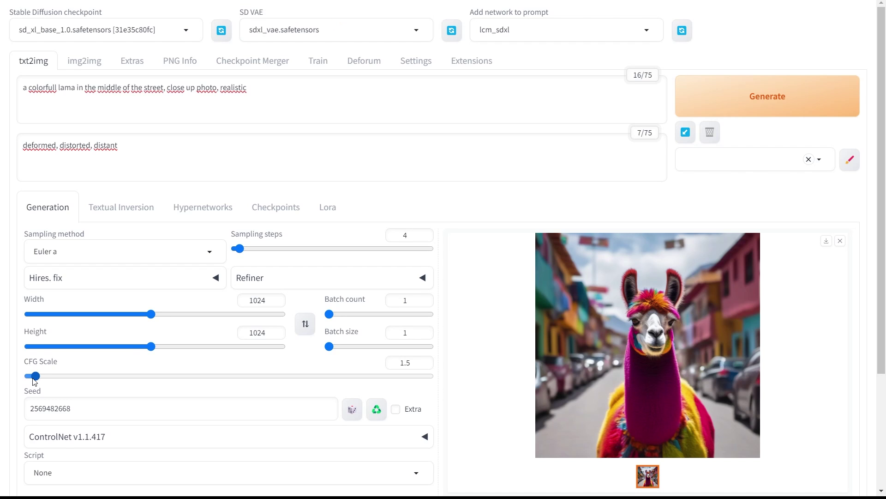
{"action": "scroll", "coordinate": [197, 294], "scroll_direction": "down", "scroll_amount": 1}
{"action": "scroll", "coordinate": [197, 294], "scroll_direction": "up", "scroll_amount": 1}
{"action": "left_click", "coordinate": [742, 91]}
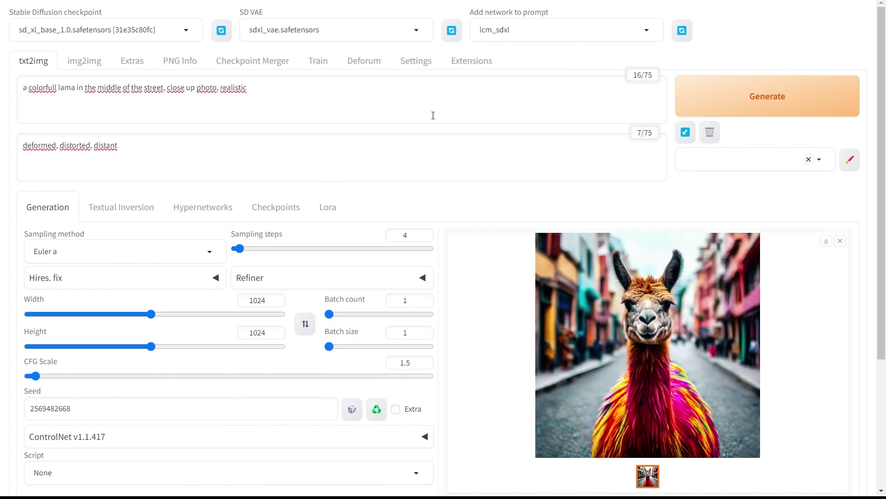
Step: Examine the image generated with the LCM LoRA at enlarged size, and close the enlarged view
{"action": "scroll", "coordinate": [483, 238], "scroll_direction": "down", "scroll_amount": 1}
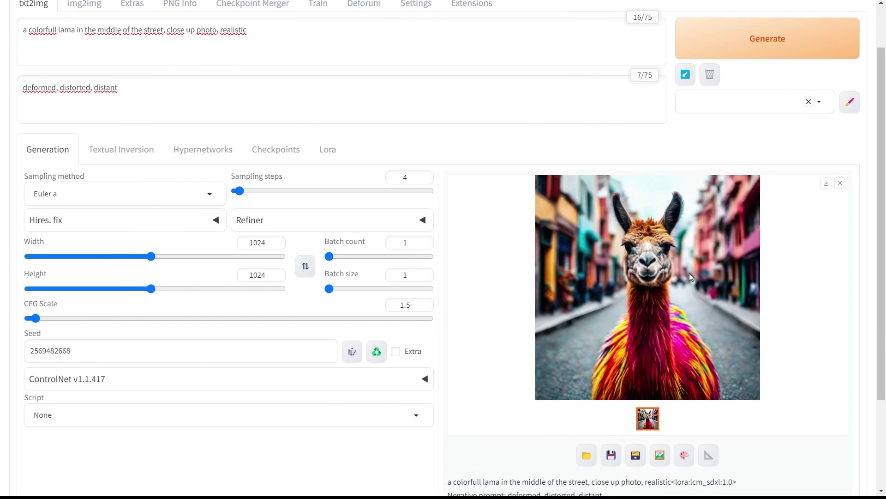
{"action": "left_click", "coordinate": [691, 276]}
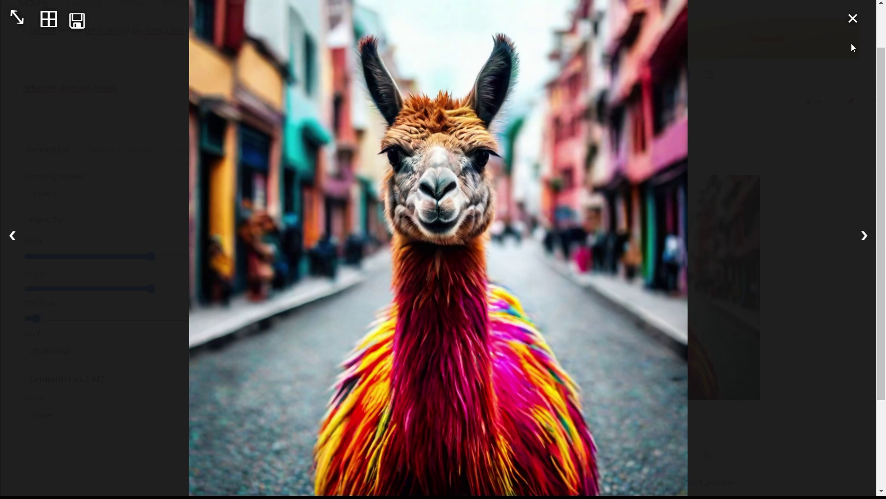
{"action": "left_click", "coordinate": [853, 20]}
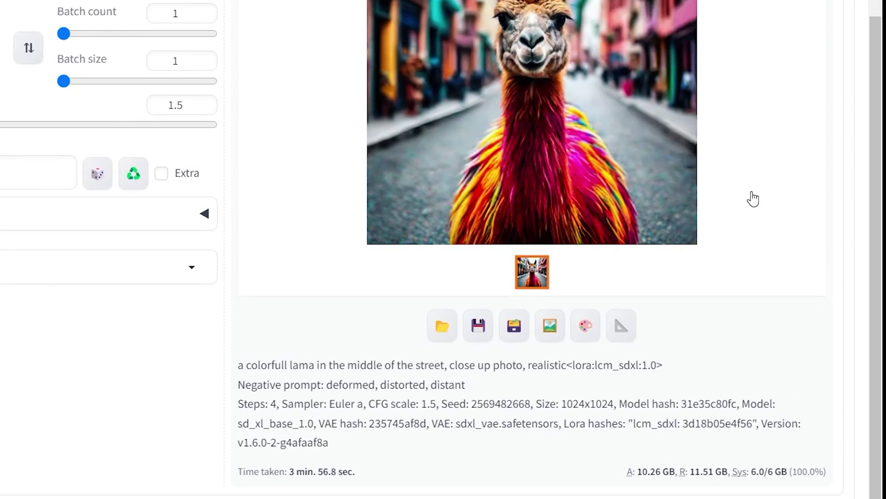